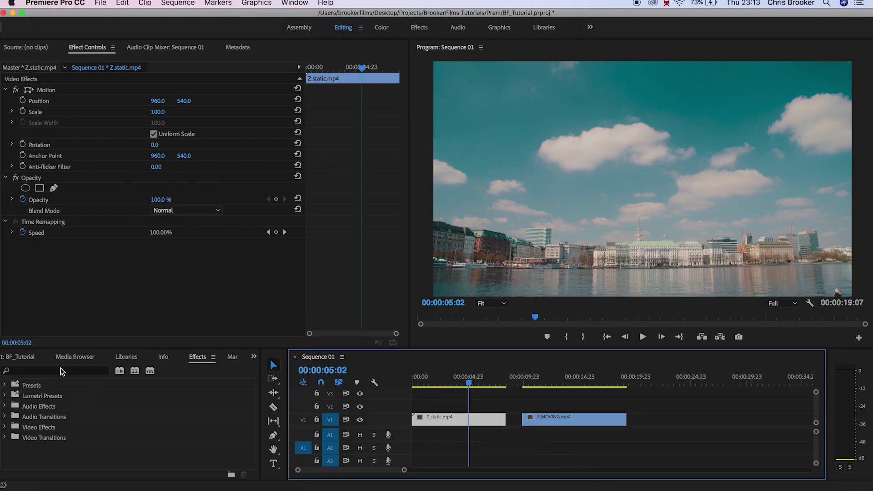
Find the Change Color effect by searching 'color' and apply it to the city clip.
left_click(63, 371)
type("color")
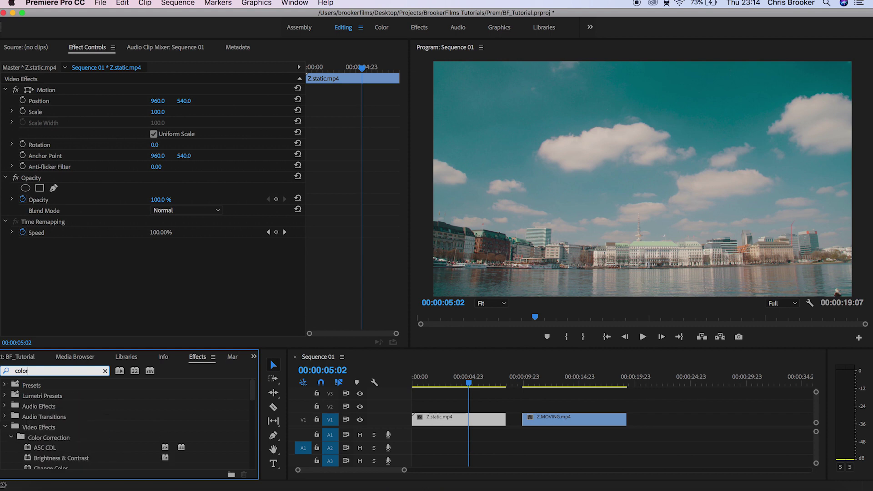
scroll(117, 423, "down", 3)
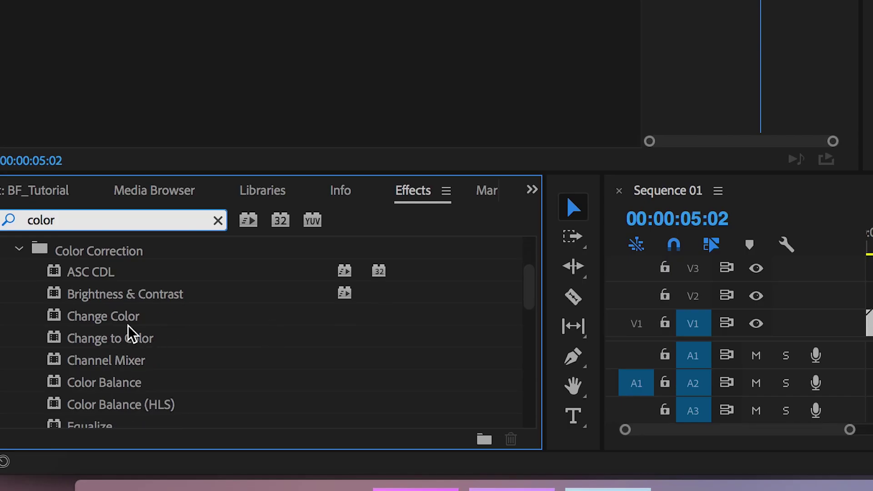
left_click(64, 415)
left_click_drag(135, 320, 869, 323)
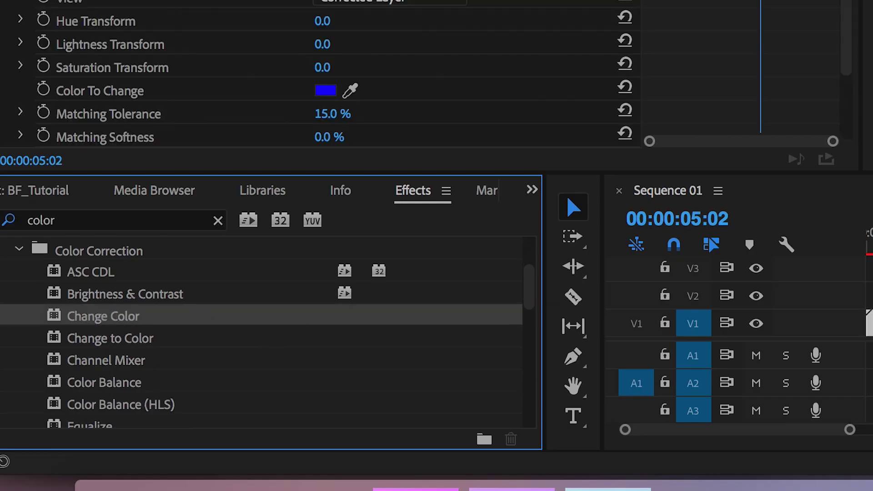
Sample the teal sky as Color To Change, set Matching Softness to 6% and Hue Transform to 0.
left_click(350, 90)
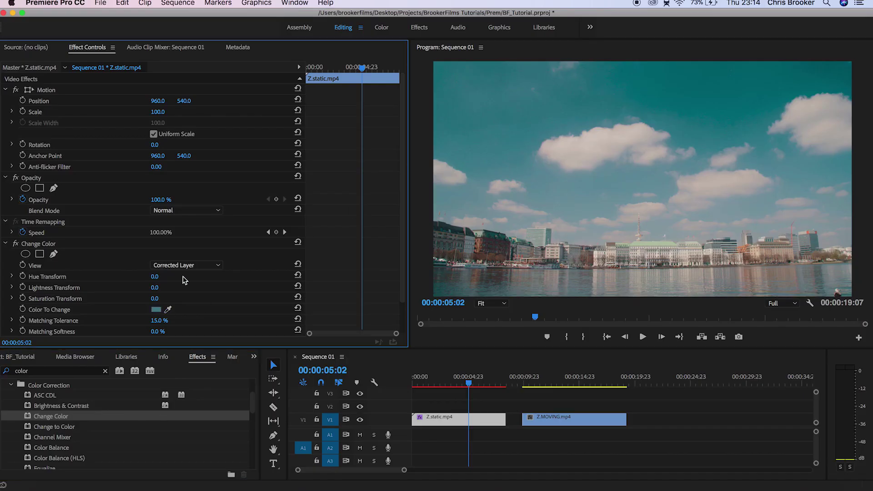
left_click_drag(158, 280, 186, 281)
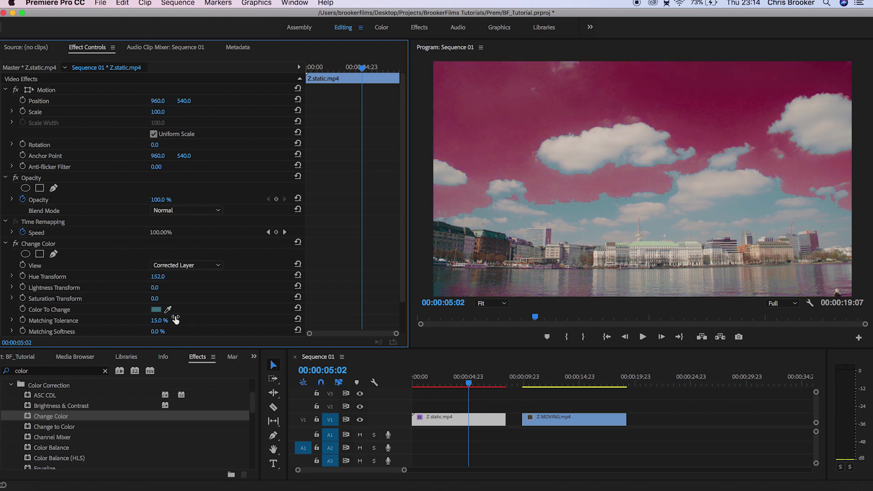
scroll(197, 322, "down", 1)
left_click_drag(157, 321, 164, 321)
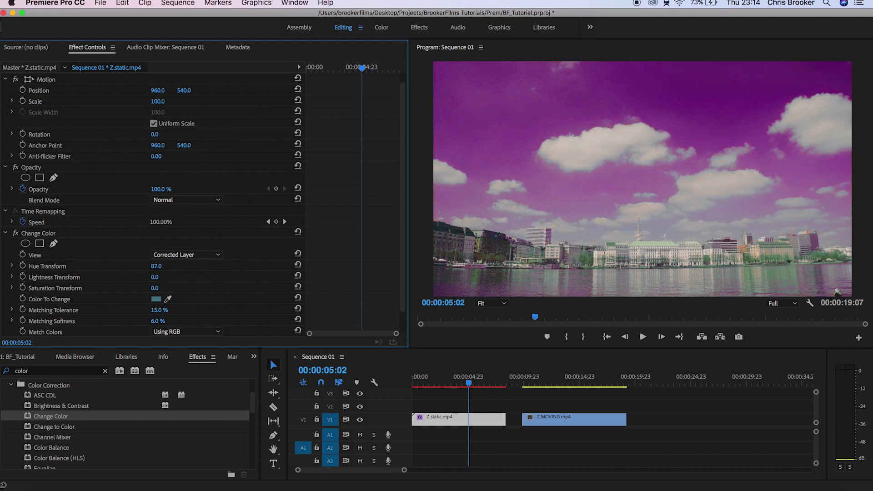
left_click_drag(157, 266, 118, 266)
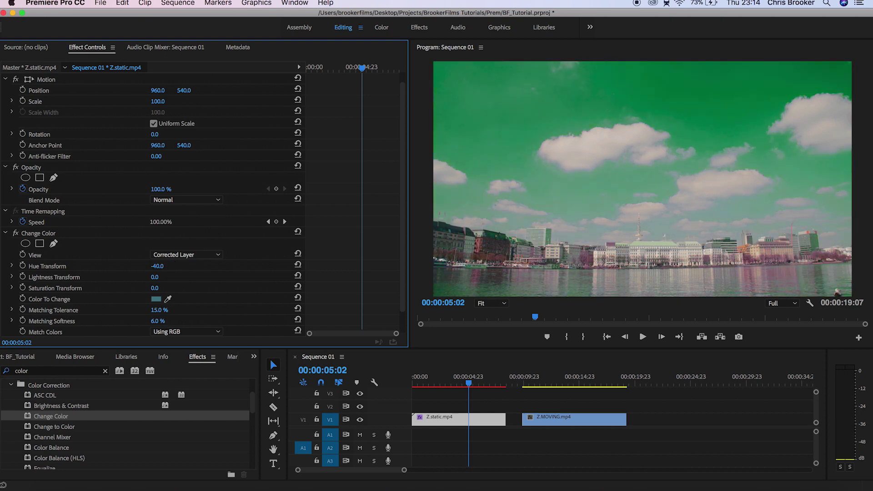
left_click(164, 265)
left_click(455, 381)
Keyframe Hue Transform at 0 on the first frame and 365 at 00:00:06:00.
key("Home")
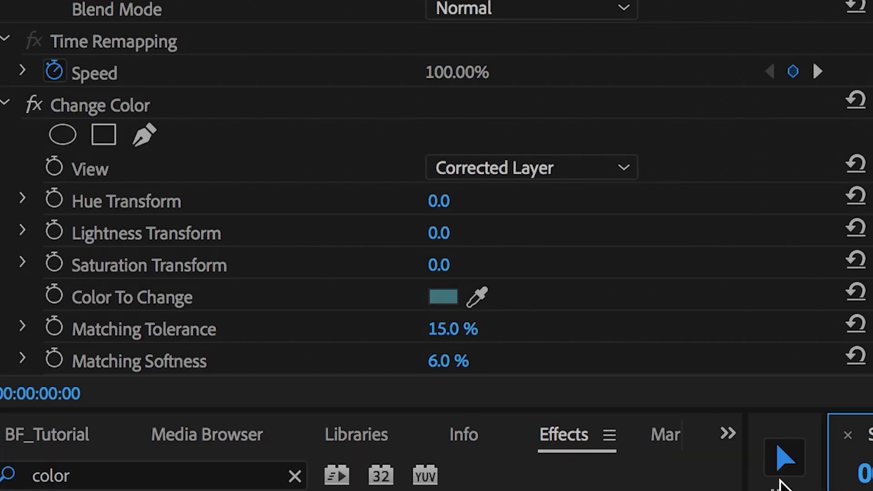
left_click(56, 199)
left_click_drag(411, 374, 478, 377)
left_click_drag(155, 276, 205, 277)
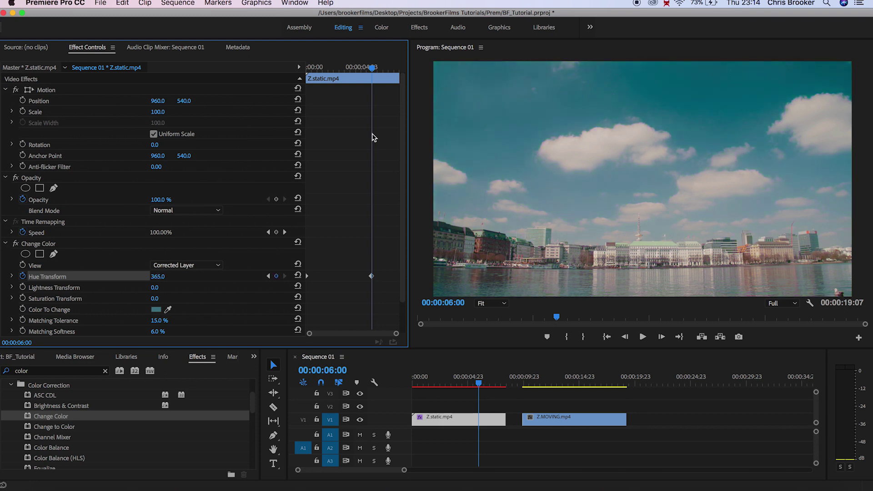
Play back the hue animation from the start, then return near the beginning.
key("Home")
key("space")
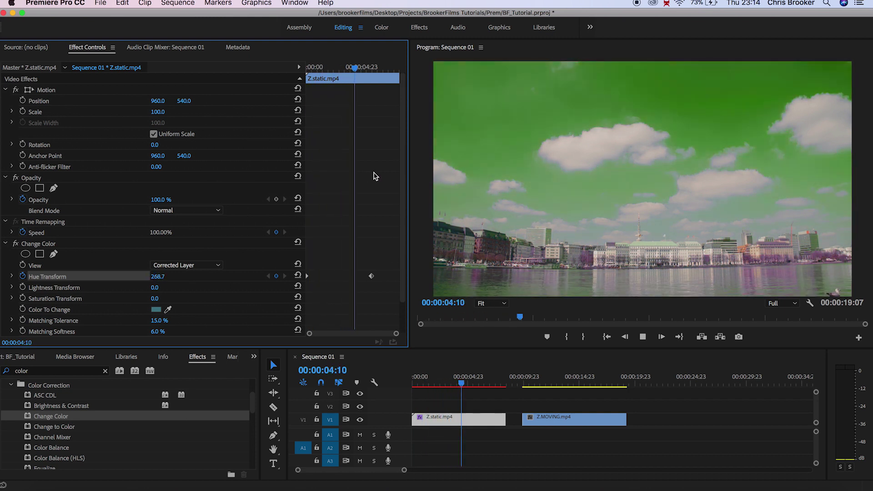
key("space")
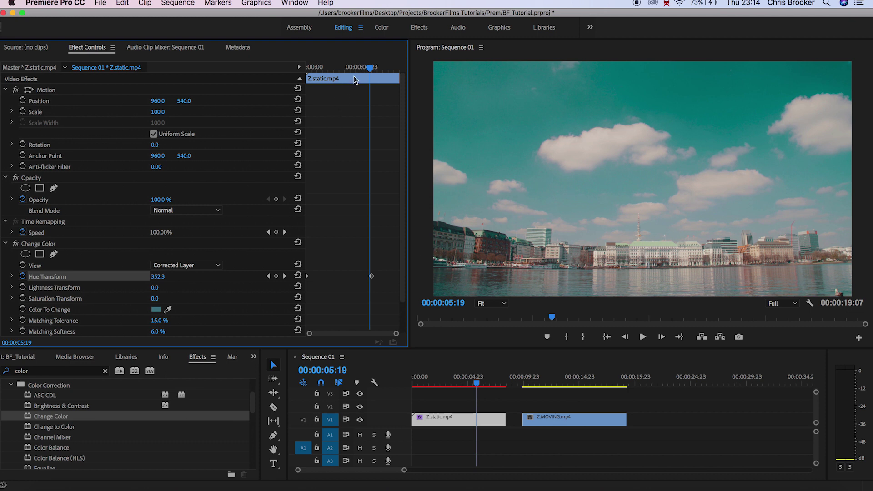
left_click_drag(354, 80, 332, 90)
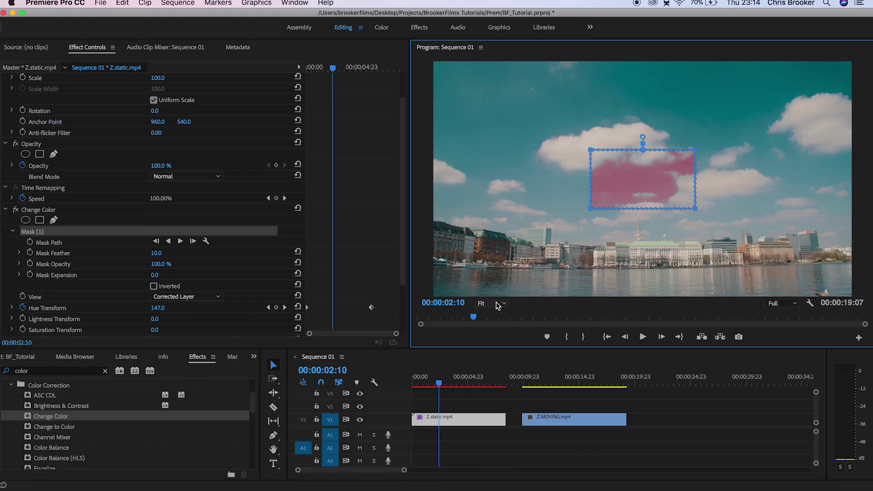
Zoom the Program monitor to 75% and stretch the mask across the sky to the frame's top corners.
left_click(493, 303)
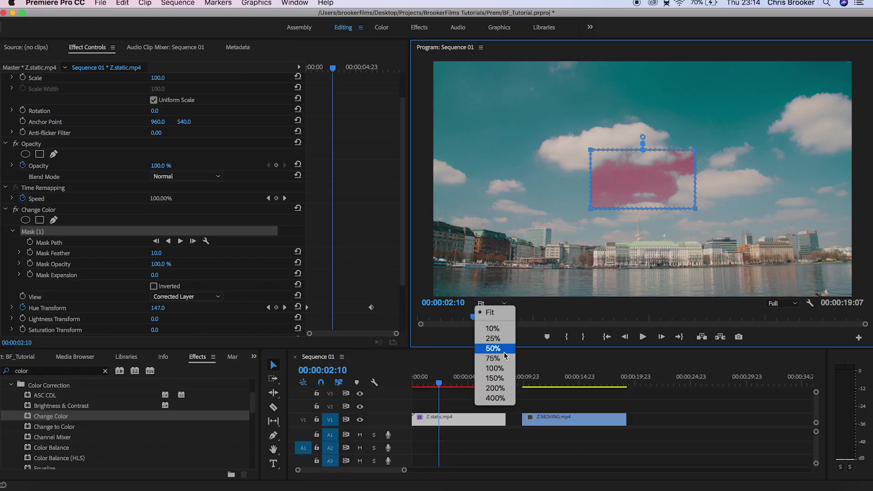
left_click(495, 358)
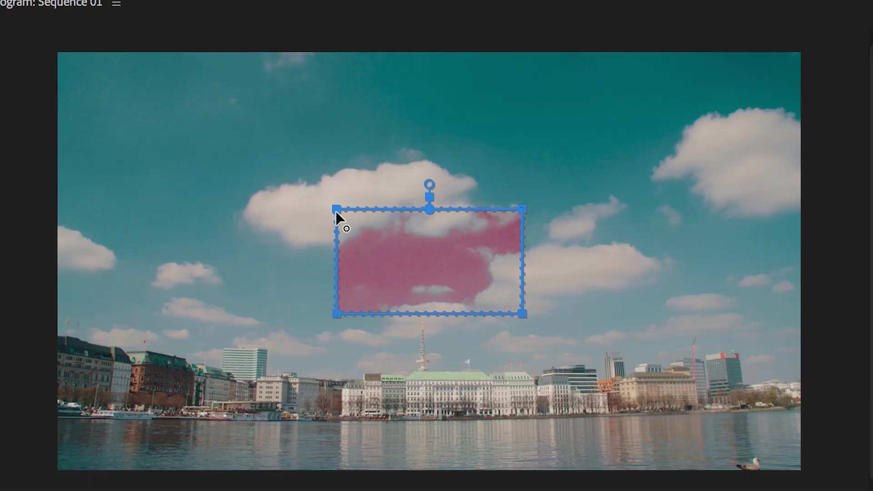
left_click_drag(592, 154, 434, 62)
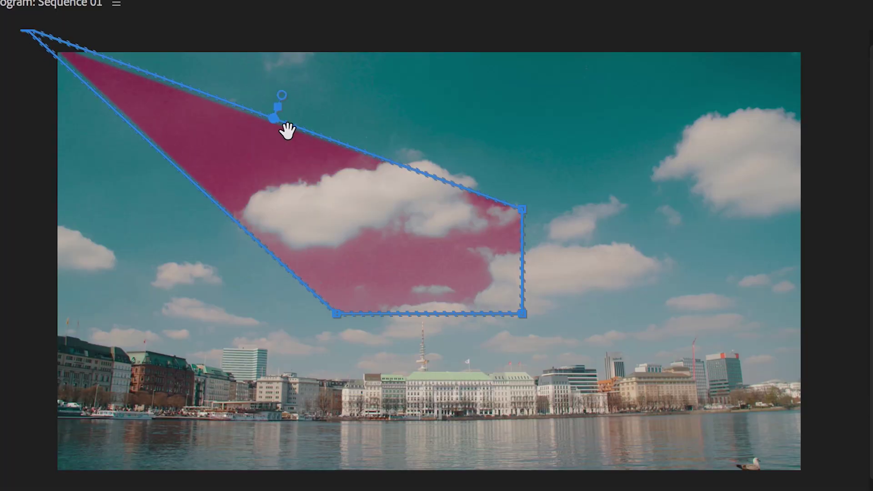
left_click_drag(522, 210, 826, 36)
left_click_drag(521, 313, 802, 391)
left_click_drag(337, 321, 21, 387)
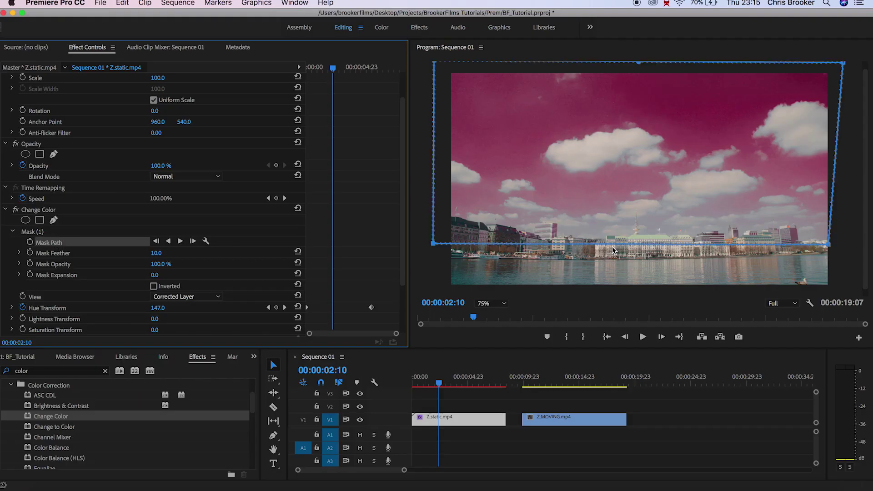
Reshape the mask's bottom edge to hug the skyline, adding a vertex over the right-hand buildings.
left_click(619, 245)
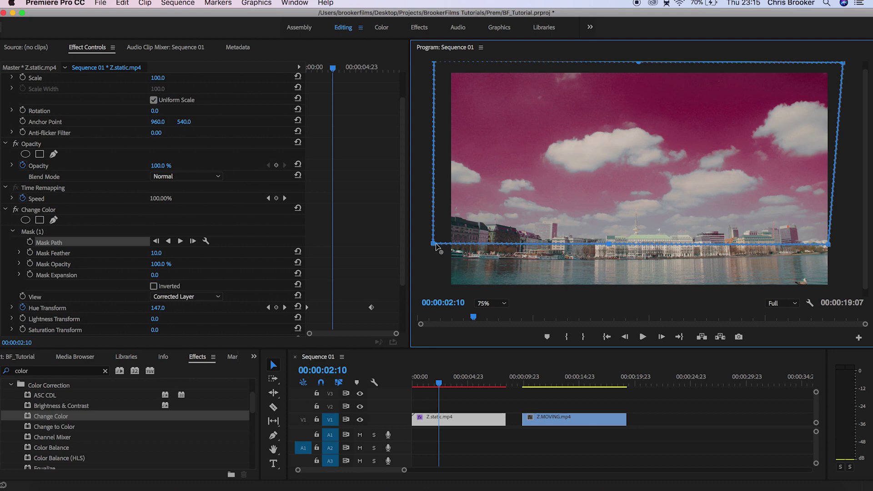
left_click_drag(435, 246, 434, 220)
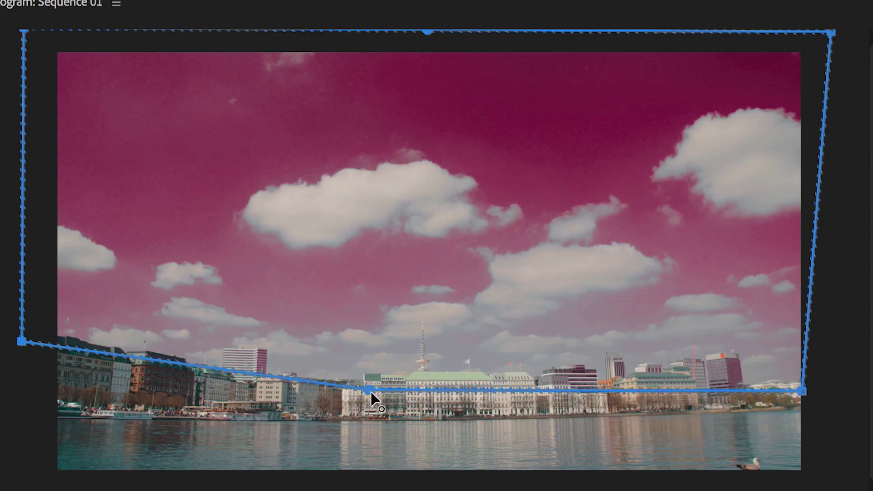
left_click_drag(371, 392, 366, 384)
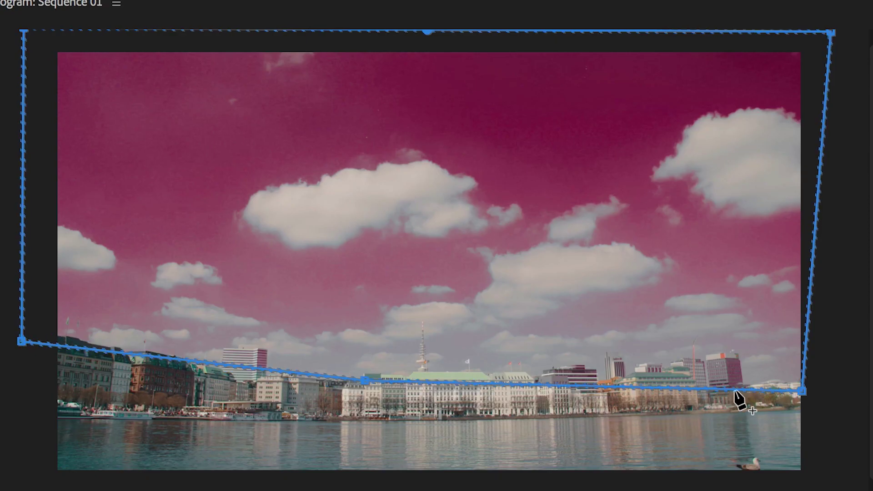
left_click(762, 390)
left_click_drag(715, 386, 729, 352)
left_click_drag(761, 390, 754, 392)
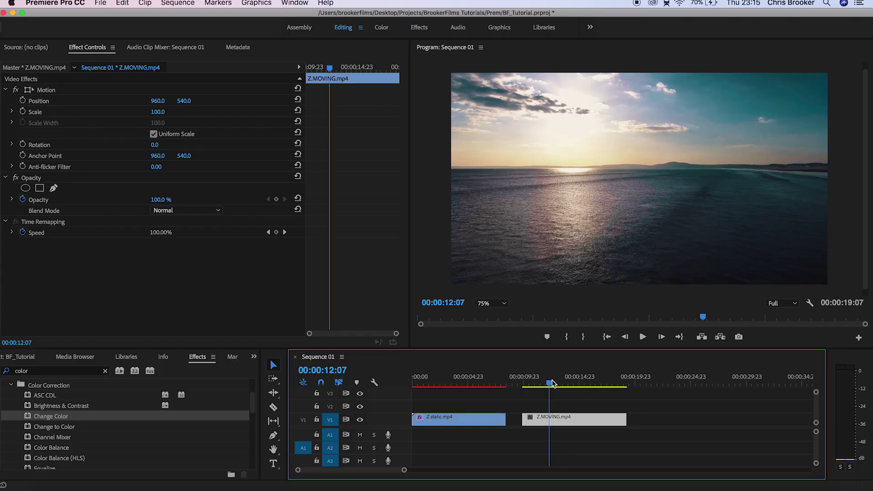
Apply Change Color to Z.MOVING.mp4 and eyedrop the sky as the colour to change.
left_click_drag(551, 380, 570, 385)
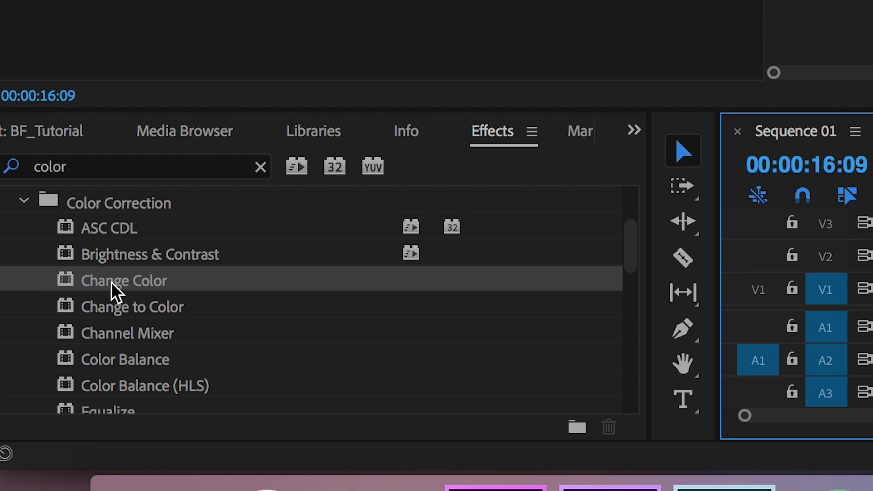
left_click_drag(112, 284, 618, 425)
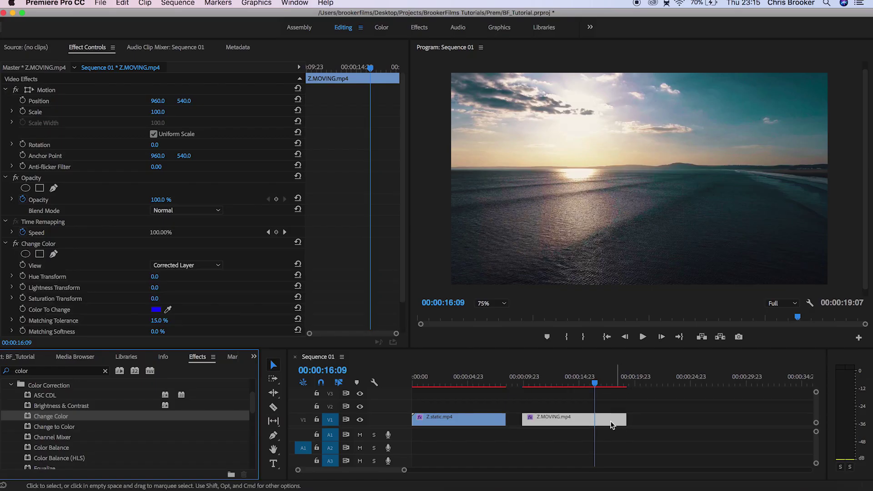
left_click(168, 309)
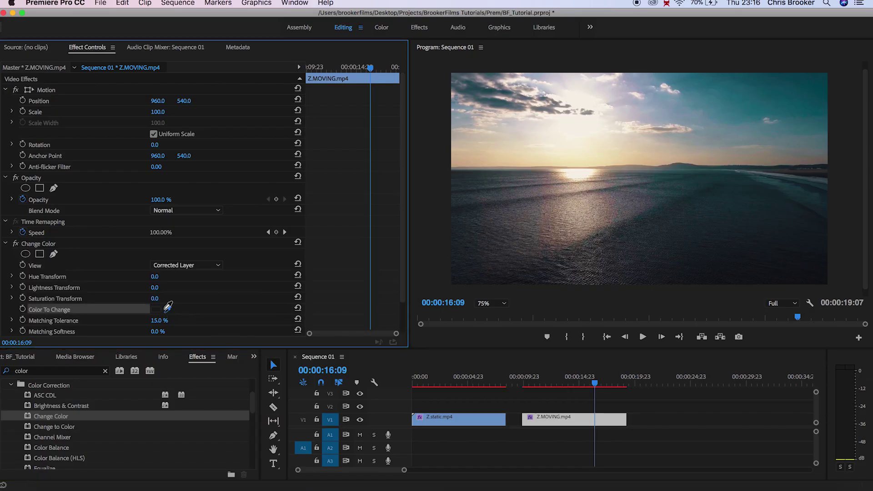
left_click(648, 161)
left_click(168, 309)
Set Tolerance 28%, Softness 62%, Lightness 2, Saturation 8, and Hue Transform back to 0.
left_click_drag(155, 276, 191, 276)
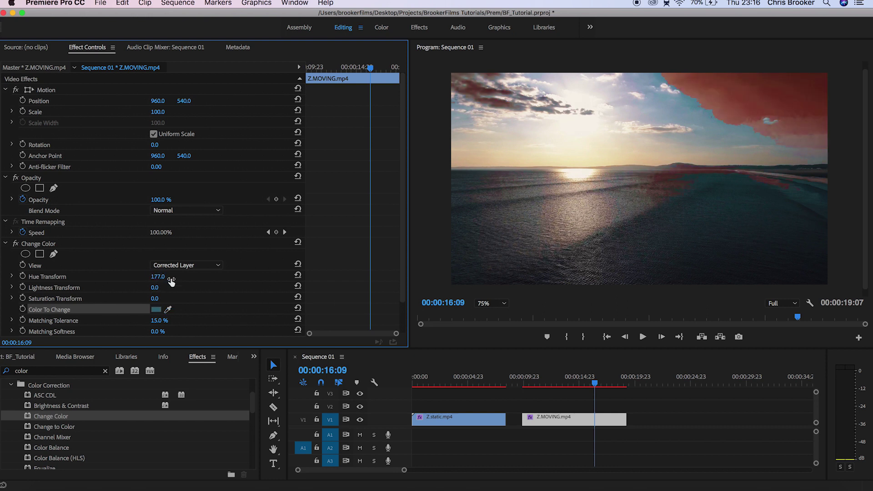
scroll(202, 298, "down", 2)
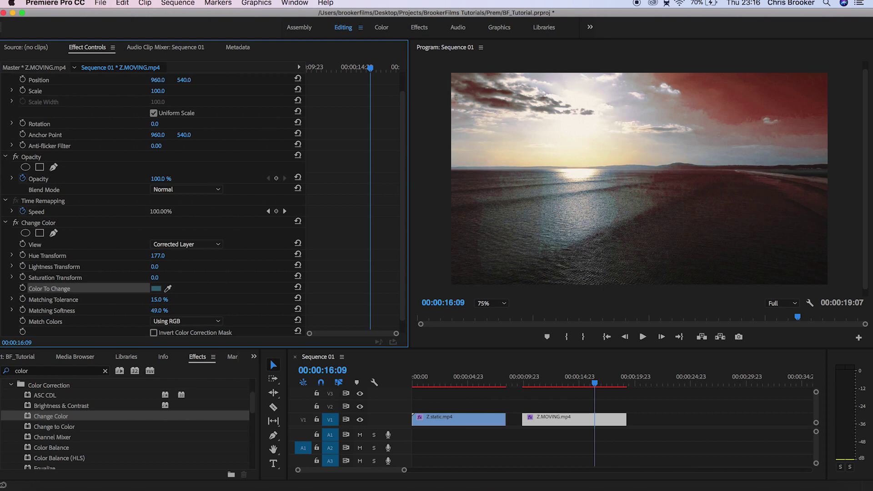
mouse_move(157, 310)
left_mouse_down()
mouse_move(135, 310)
mouse_move(163, 310)
left_mouse_up()
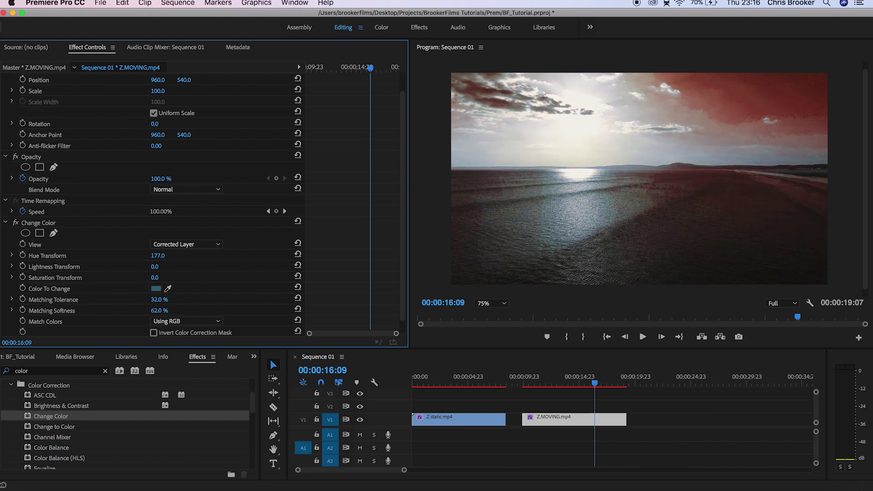
left_click_drag(160, 299, 155, 299)
left_click_drag(156, 277, 158, 268)
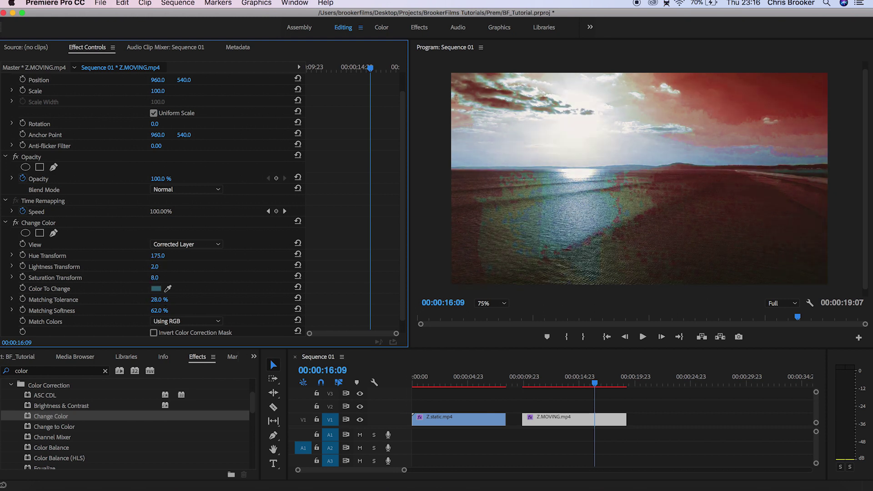
left_click(157, 256)
type("0")
key("Return")
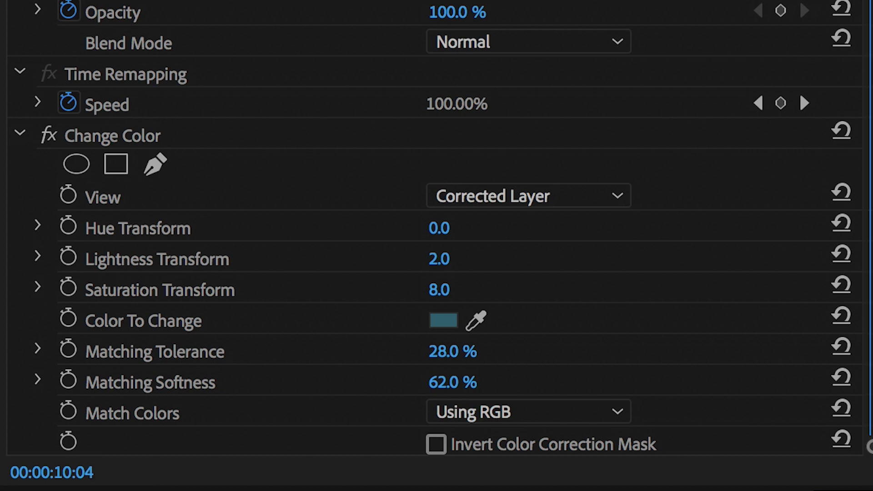
Add a four-point polygon mask, zoom the Program monitor to 50%, and drag its corners around the sky.
left_click(118, 167)
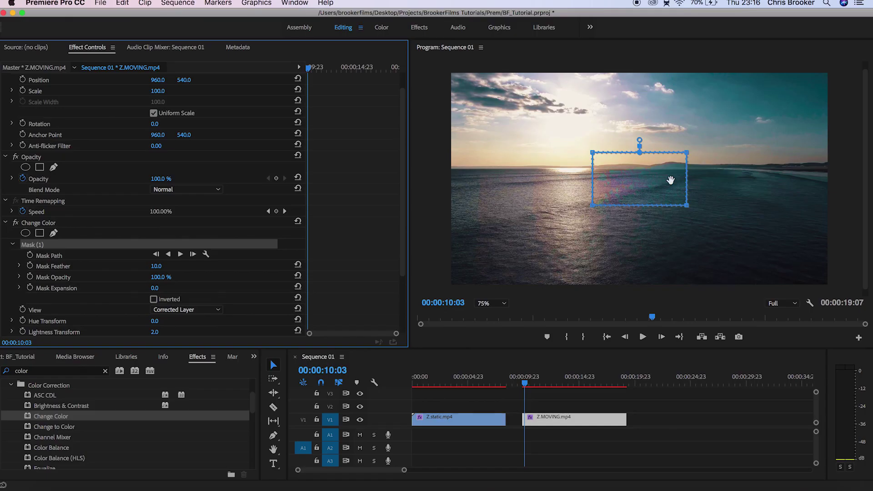
left_click_drag(666, 179, 510, 106)
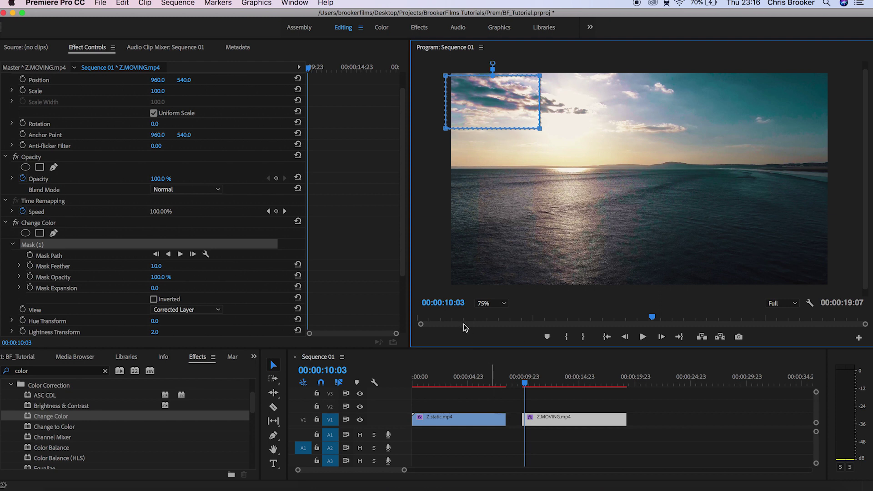
left_click(485, 302)
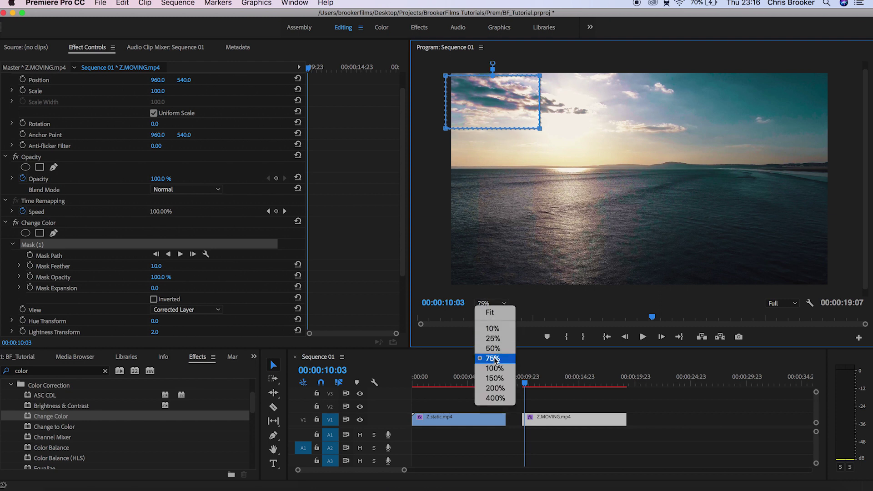
left_click(492, 348)
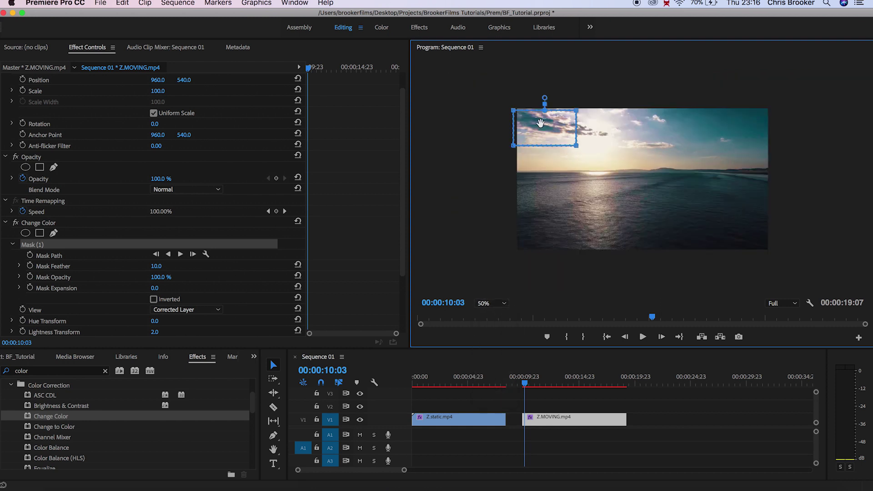
left_click_drag(540, 123, 537, 108)
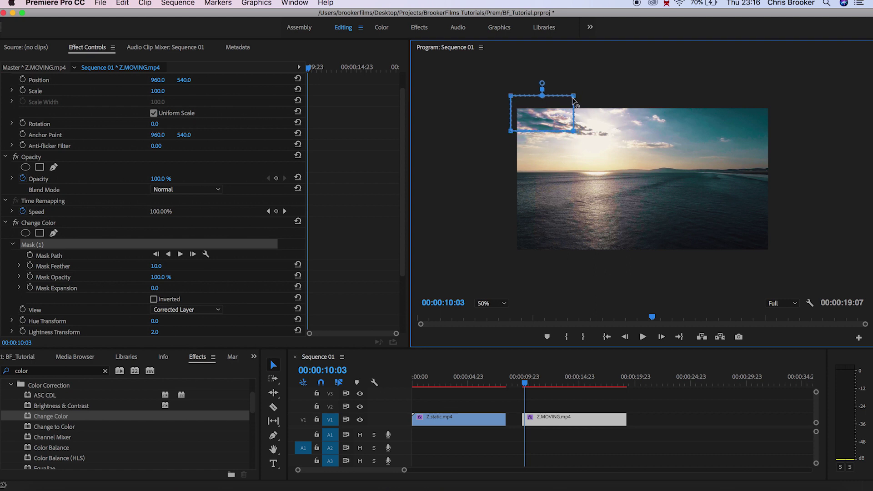
left_click_drag(574, 96, 791, 91)
left_click_drag(574, 131, 807, 171)
left_click_drag(511, 131, 483, 176)
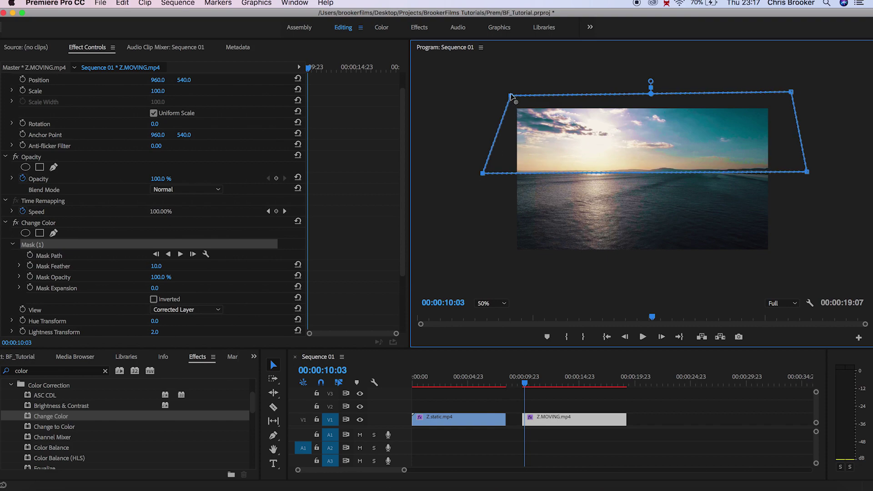
left_click_drag(511, 96, 511, 88)
Keyframe the Mask Path, adjusting corners at 15:09 and 19:00, and raise Mask Feather to 77.
left_click(105, 207)
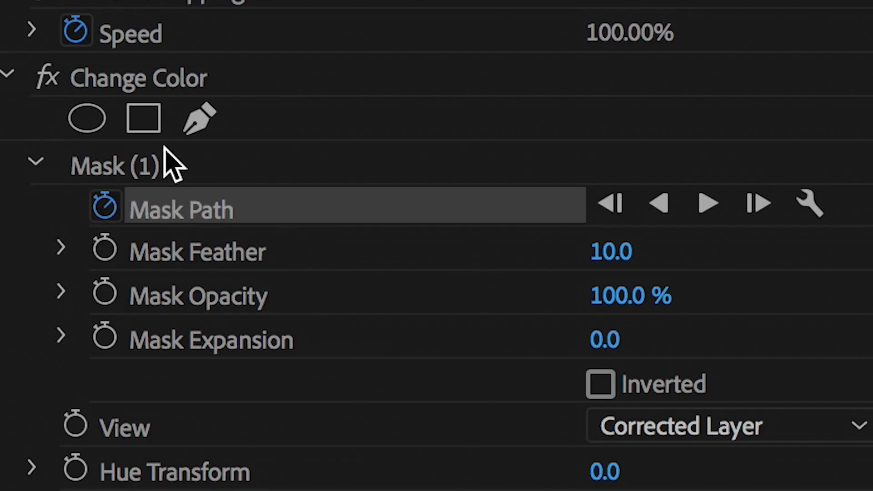
left_click(136, 162)
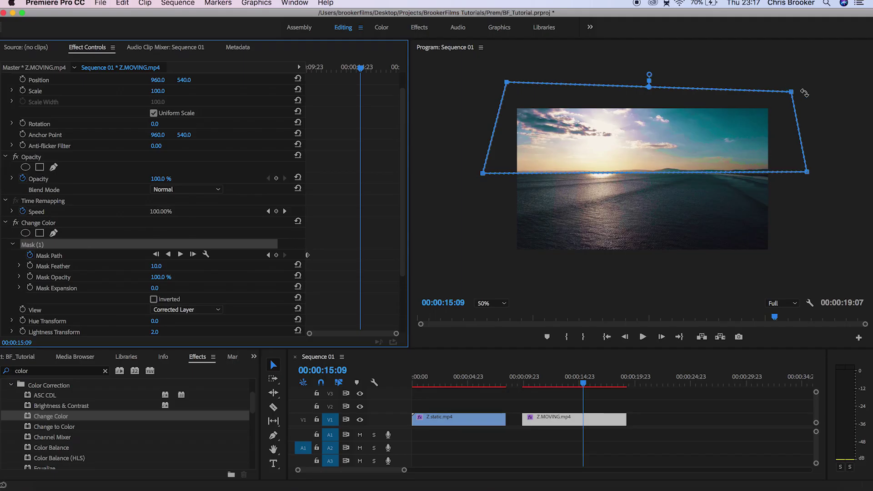
mouse_move(791, 93)
left_mouse_down()
mouse_move(797, 101)
mouse_move(787, 90)
left_mouse_up()
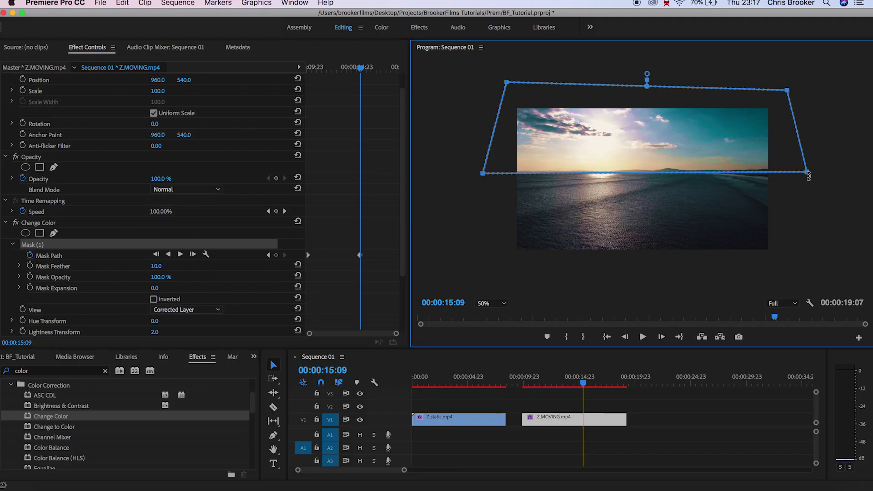
left_click_drag(806, 171, 805, 170)
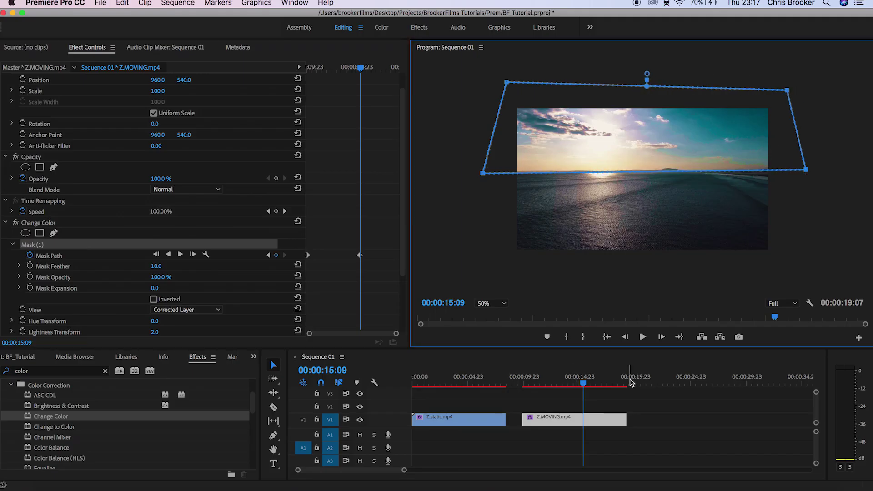
left_click(624, 377)
left_click_drag(483, 173, 485, 172)
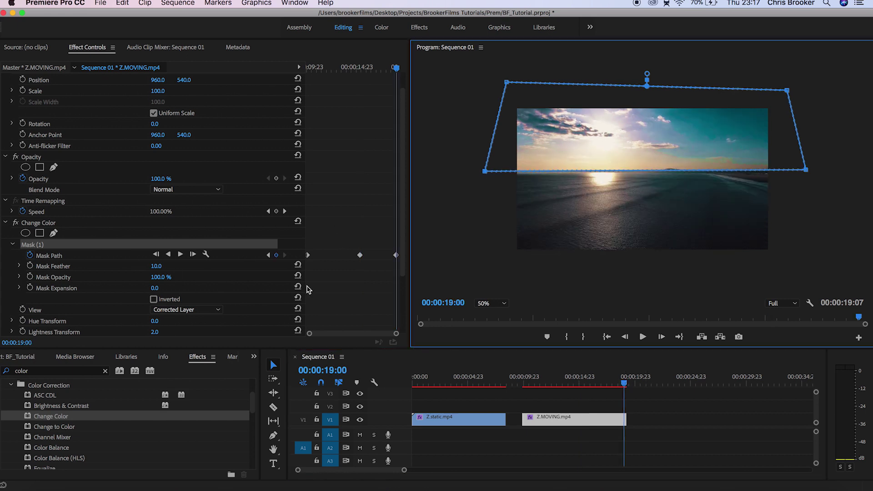
left_click_drag(394, 67, 344, 68)
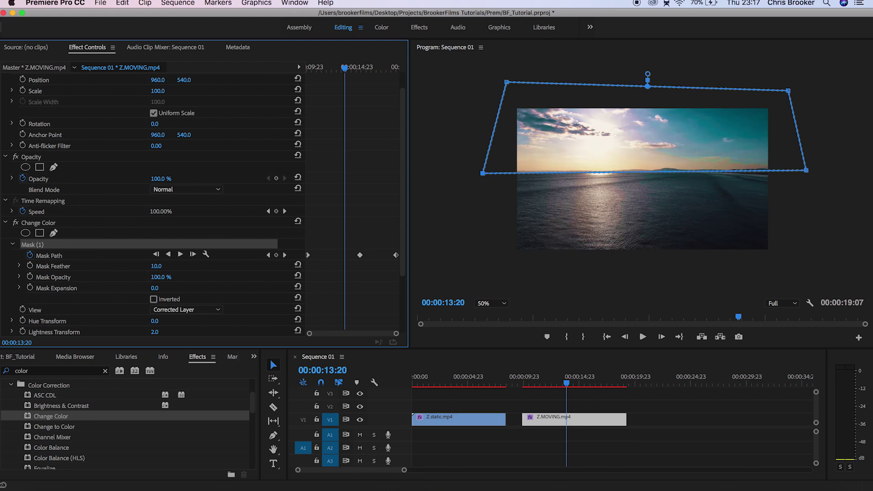
left_click_drag(647, 74, 648, 66)
Keyframe Hue Transform from 0.0 to 720 across Z.MOVING.mp4 and set the Program monitor to Fit.
scroll(317, 295, "down", 4)
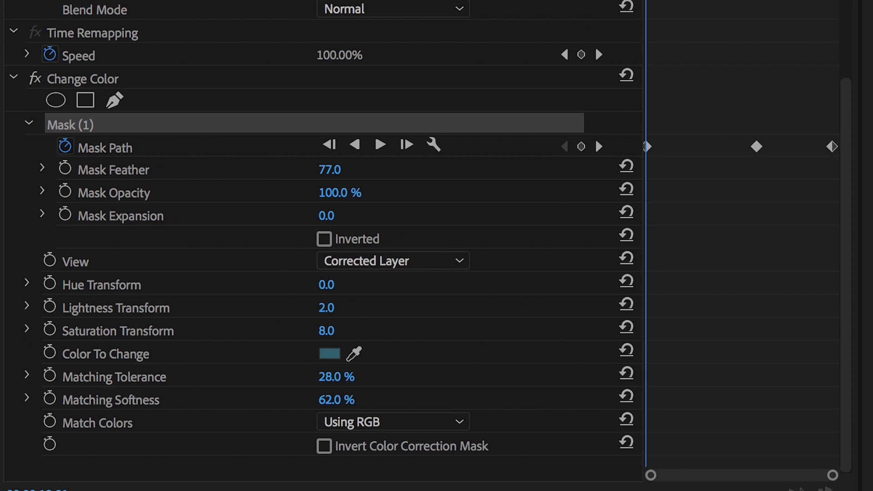
key("Left")
left_click(50, 283)
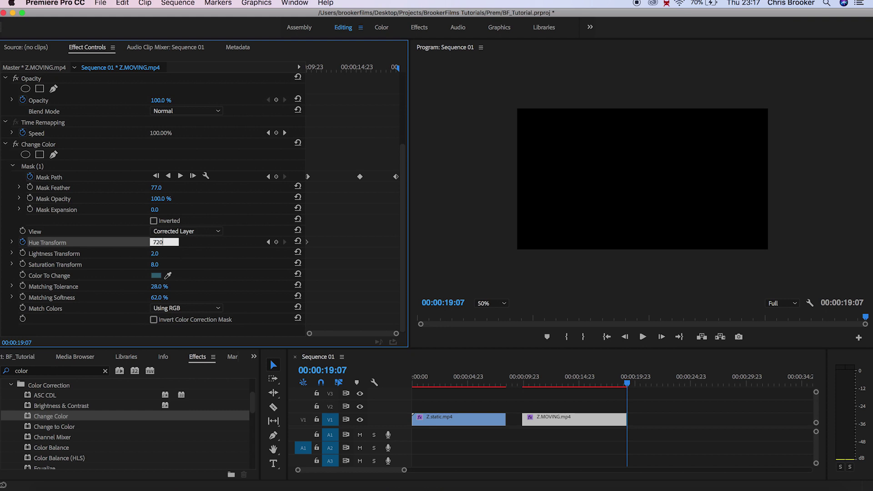
left_click_drag(381, 71, 307, 73)
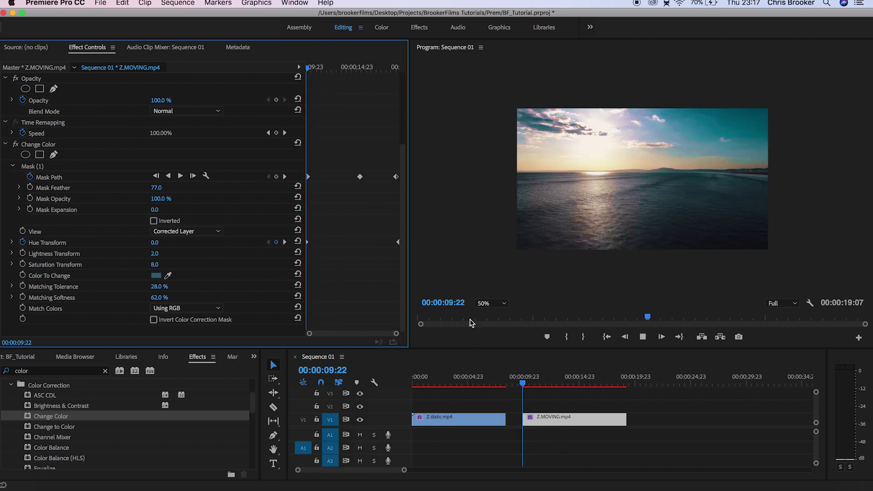
left_click(491, 303)
left_click(484, 310)
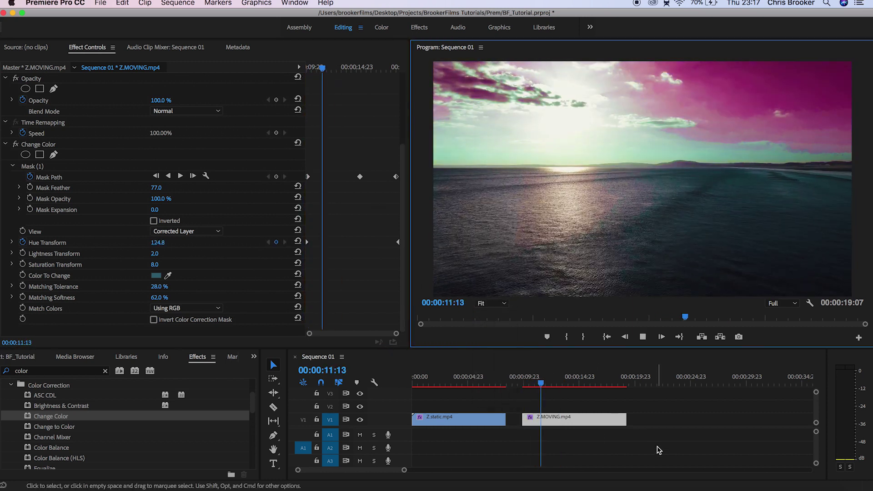